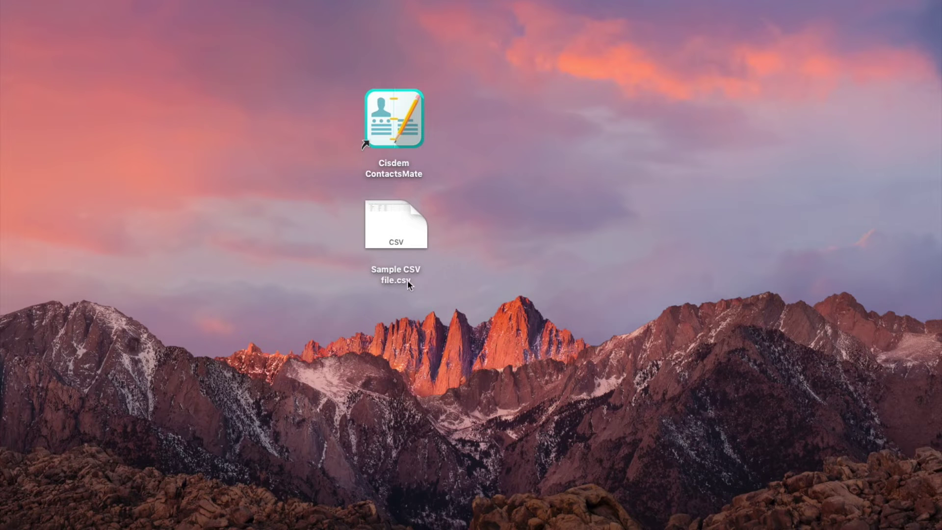
Preview the Sample CSV file from the desktop, then close its spreadsheet view
click(397, 222)
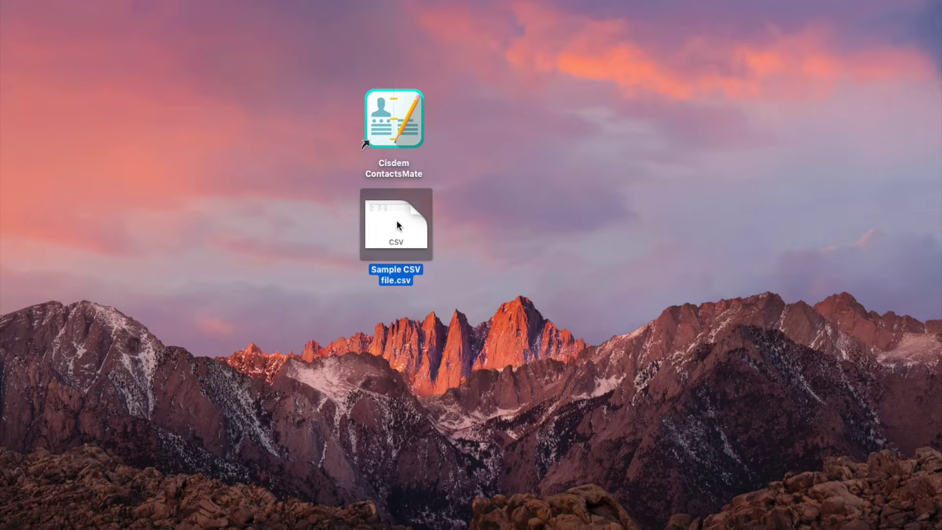
double_click(397, 222)
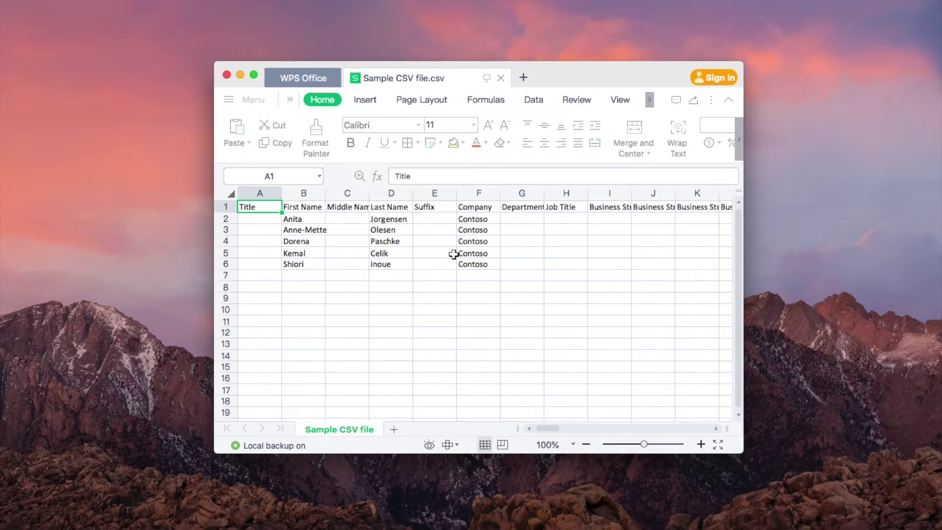
click(241, 75)
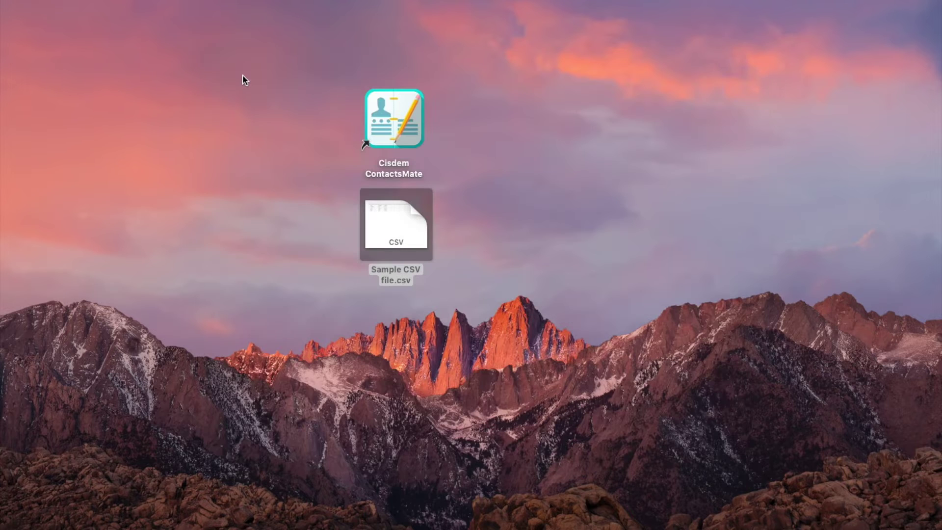
Launch ContactsMate, add a group named New Group under On My Mac, and begin importing into it
double_click(388, 104)
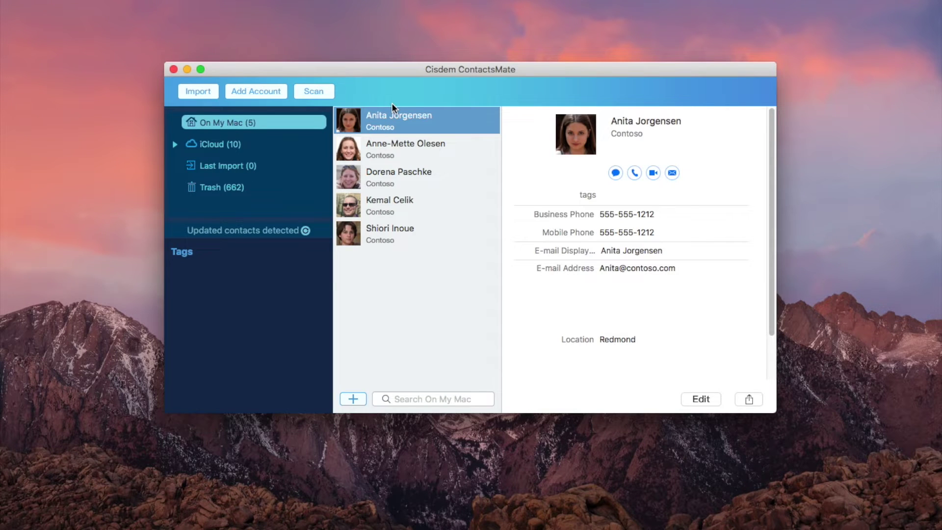
right_click(280, 124)
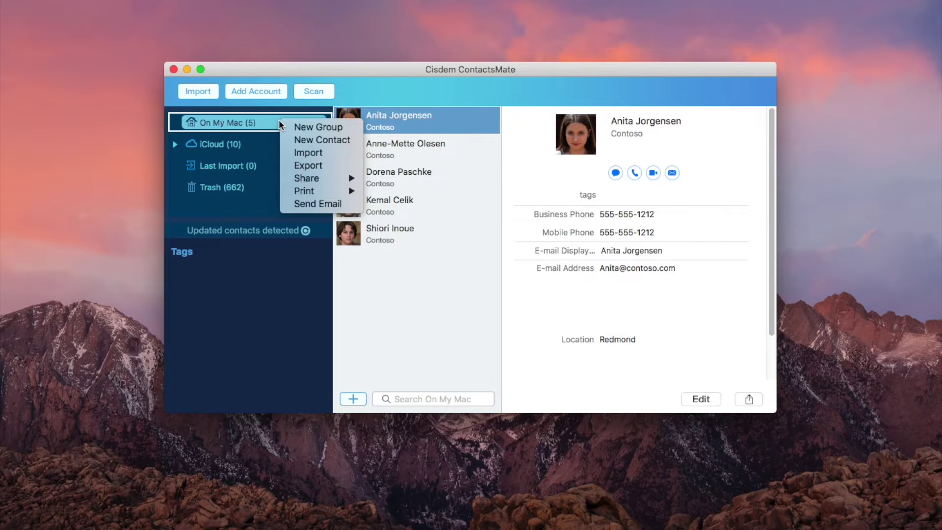
click(305, 126)
key(Return)
right_click(278, 145)
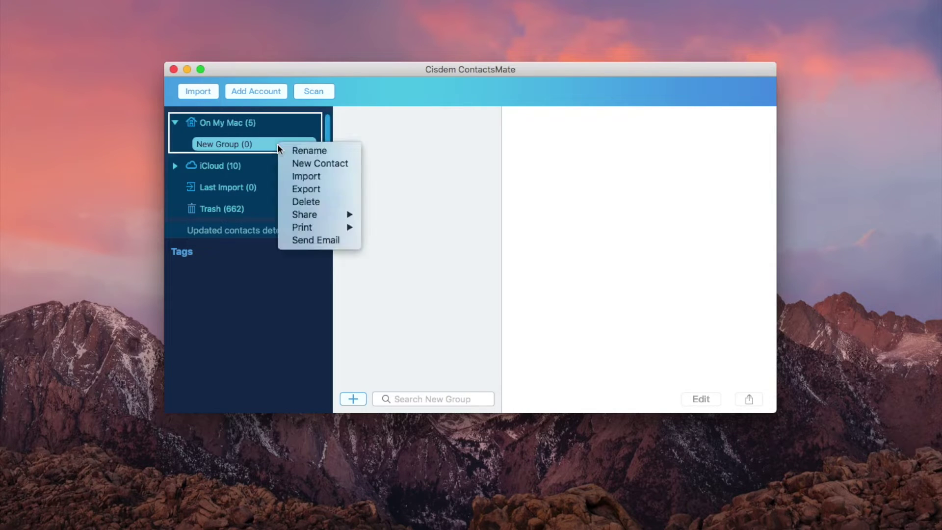
click(297, 178)
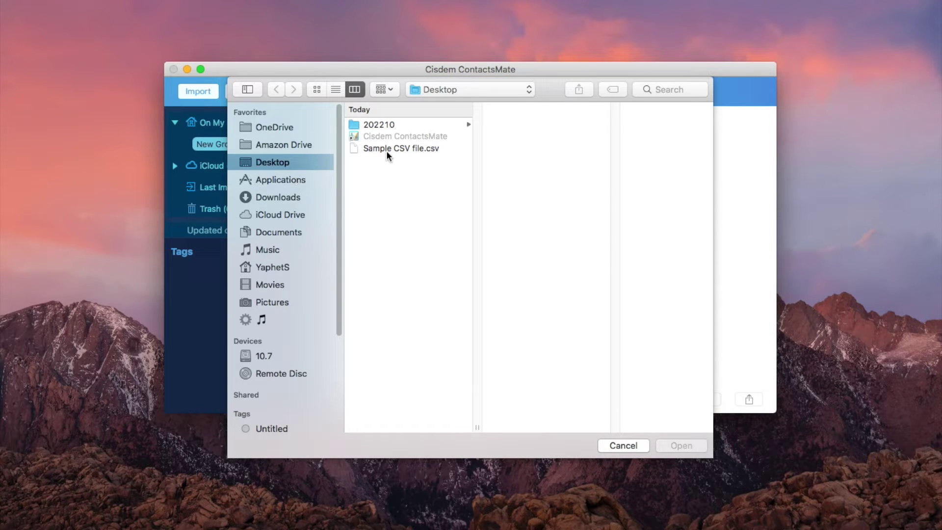
Import Sample CSV file.csv into New Group, accepting the default field mapping
click(391, 147)
click(682, 446)
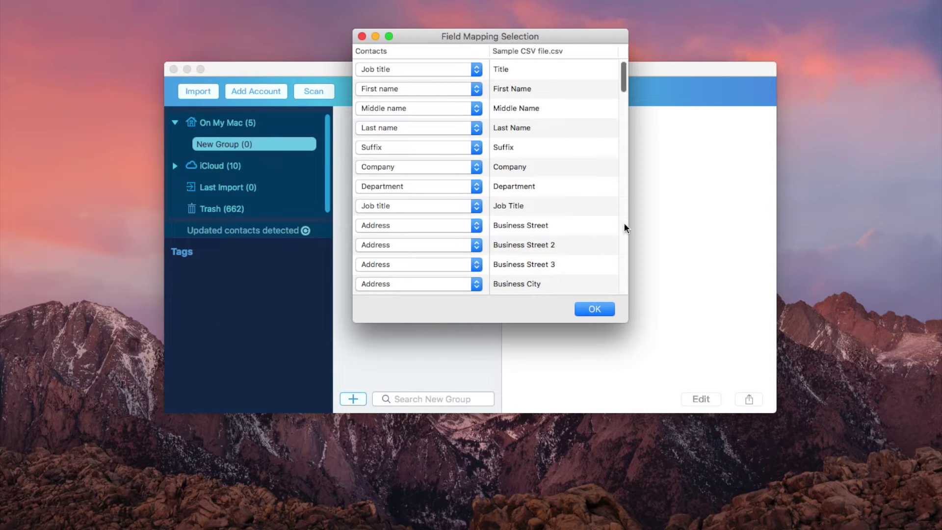
click(602, 311)
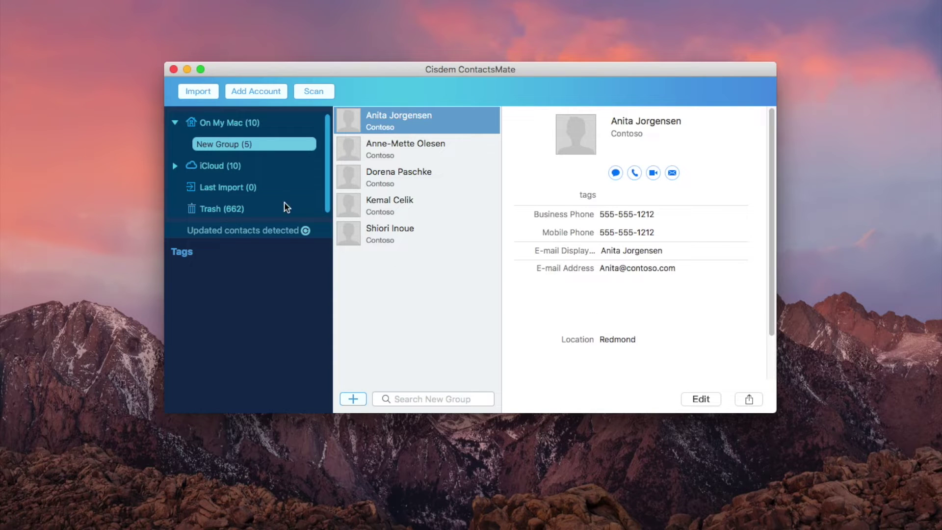
Export New Group as a vCard file named 'contacts', saved to the Desktop
right_click(265, 144)
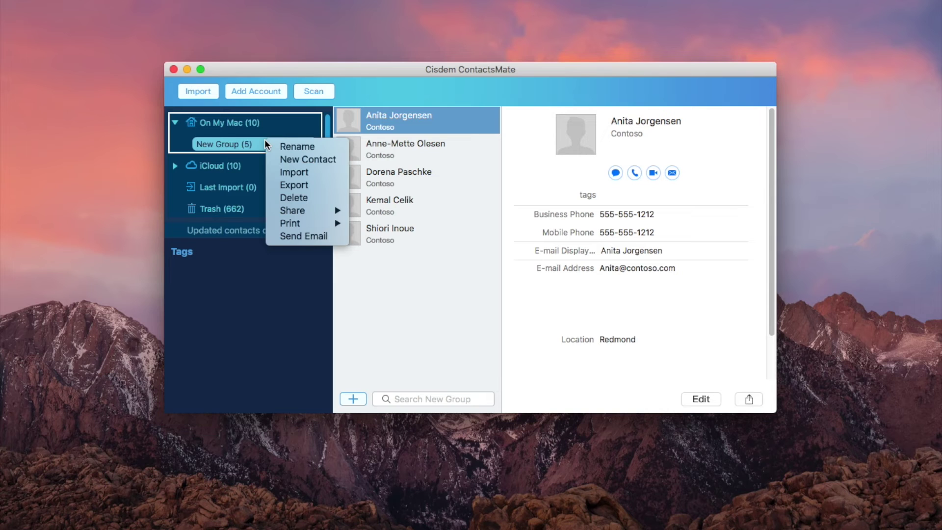
click(287, 186)
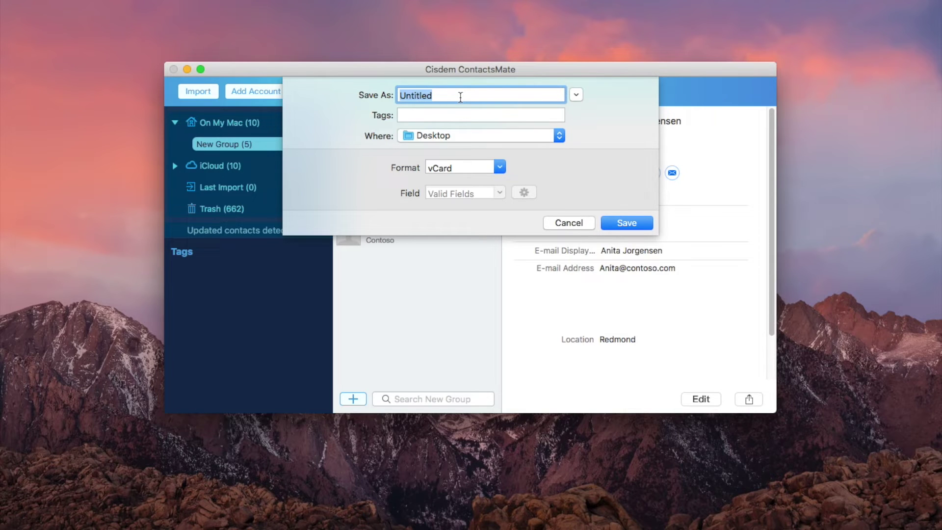
text(contacts)
click(499, 168)
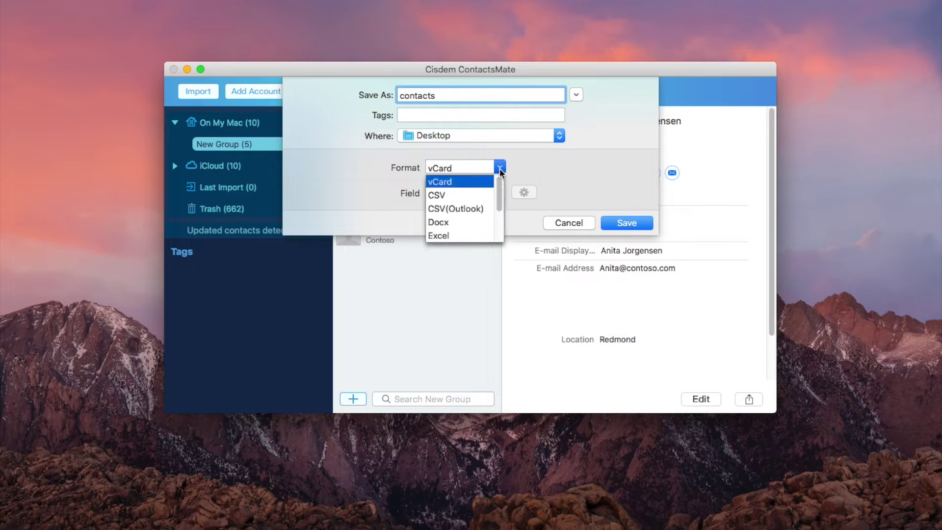
mouse_move(501, 183)
mouse_down()
mouse_move(500, 225)
mouse_move(500, 177)
mouse_up()
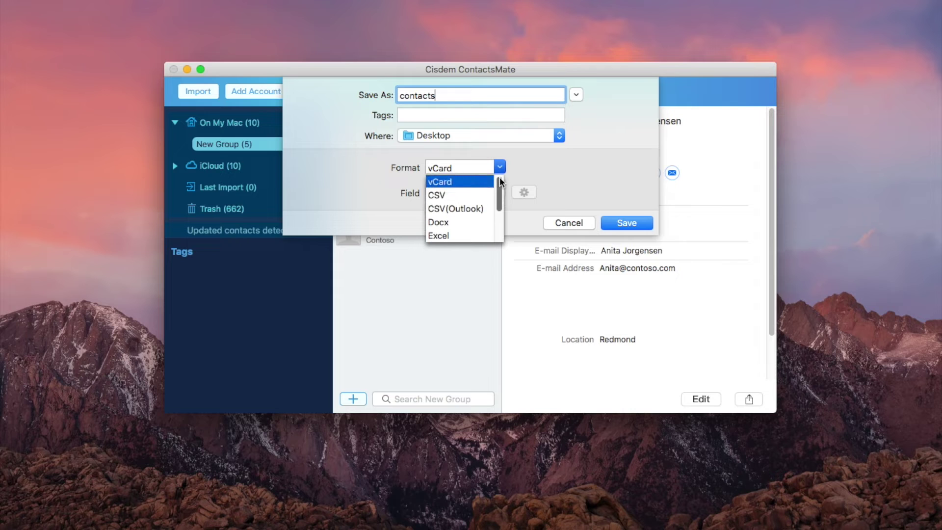
click(449, 182)
click(608, 222)
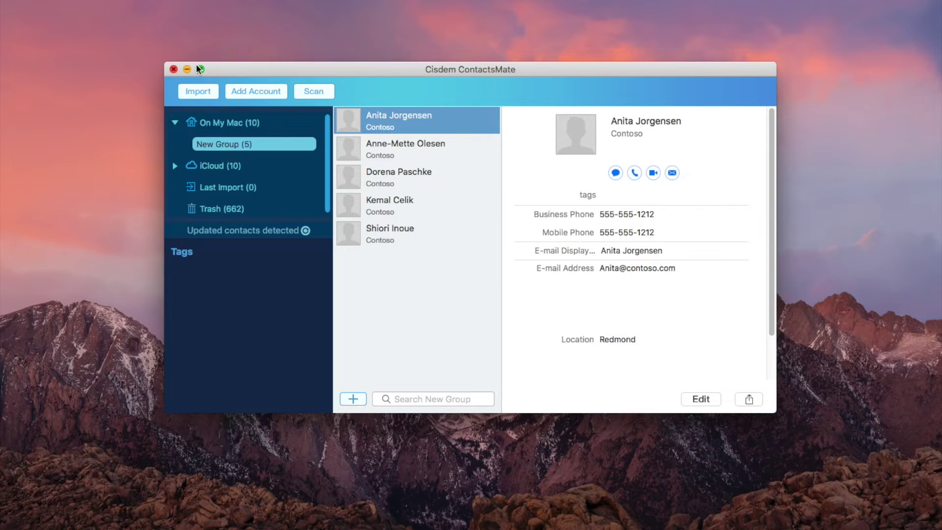
Minimize ContactsMate, move contacts.vcf beside the ContactsMate icon, and reopen the app
click(186, 69)
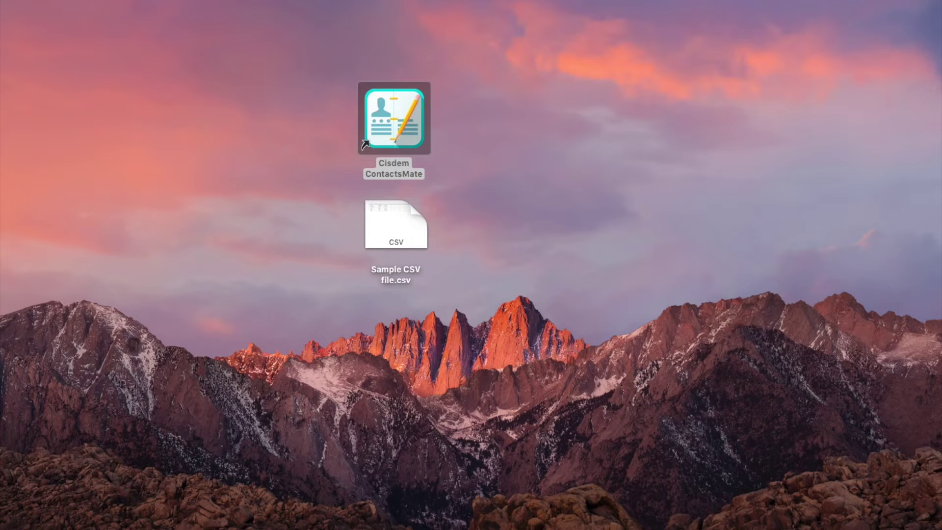
drag(604, 131, 499, 108)
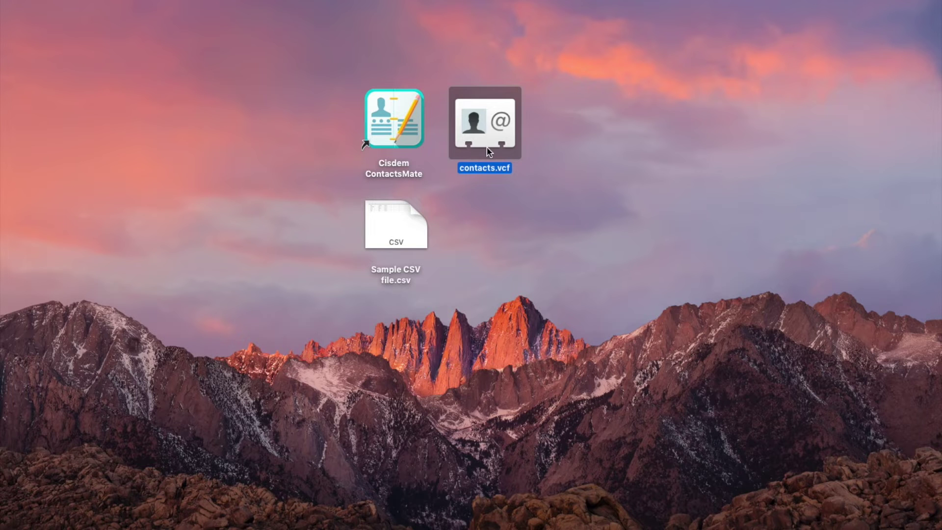
double_click(392, 126)
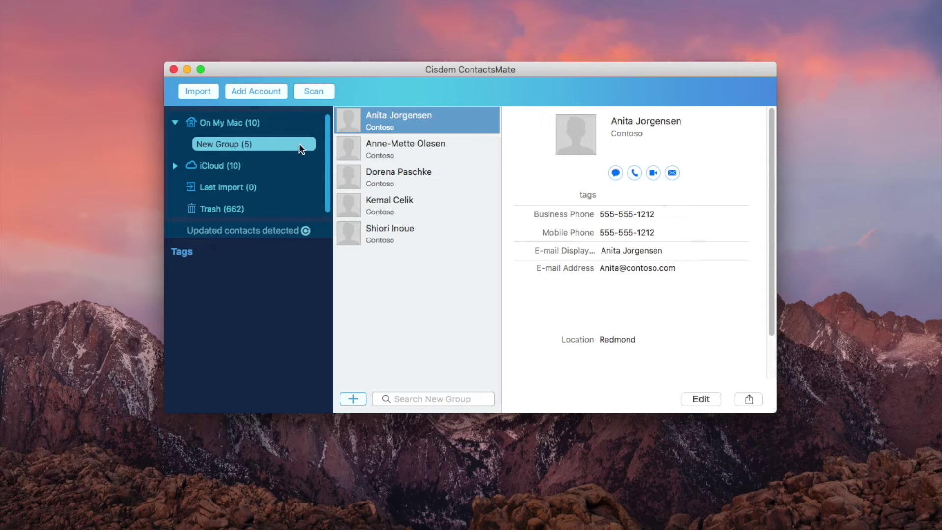
Select all five contacts in New Group and delete their cards, confirming Delete
shift+click(396, 237)
right_click(393, 144)
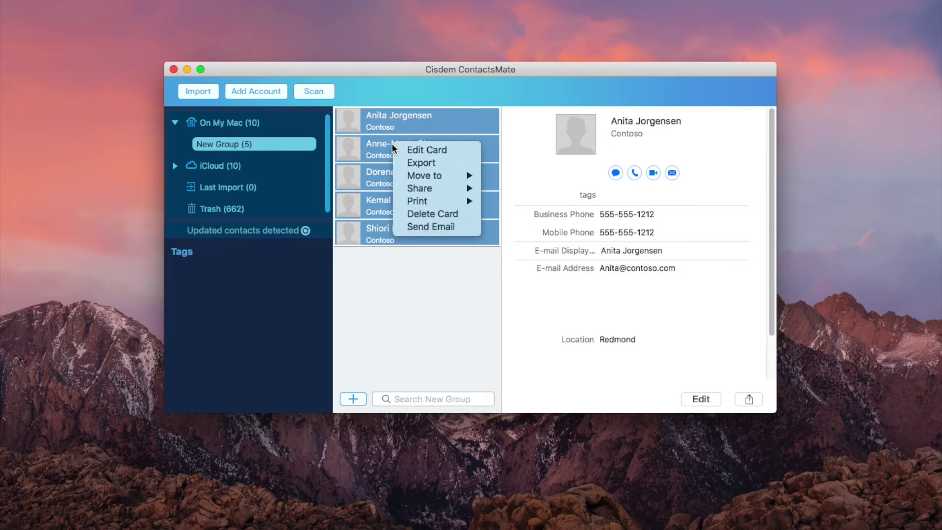
mouse_move(408, 178)
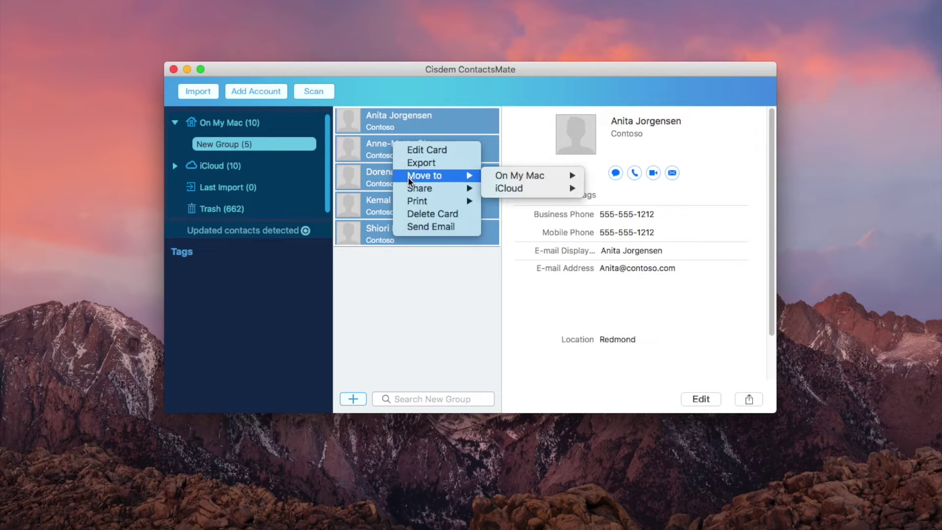
click(410, 214)
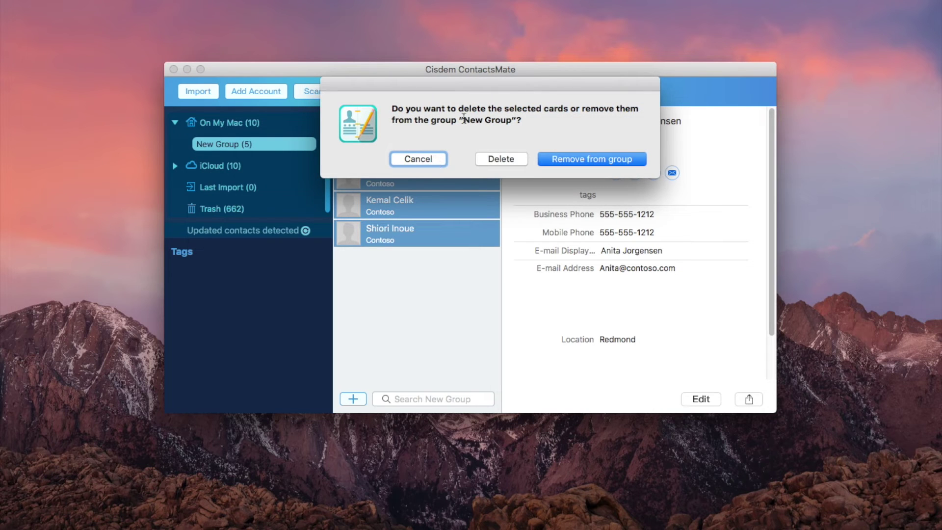
click(501, 159)
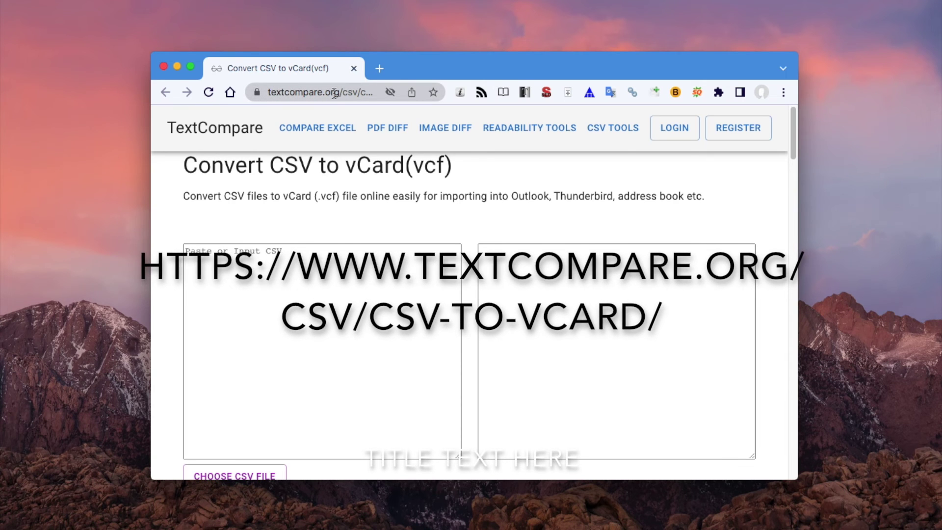
Load Sample CSV file.csv into TextCompare's CSV input box via CHOOSE CSV FILE
scroll(310, 298, down, 1)
scroll(310, 297, down, 2)
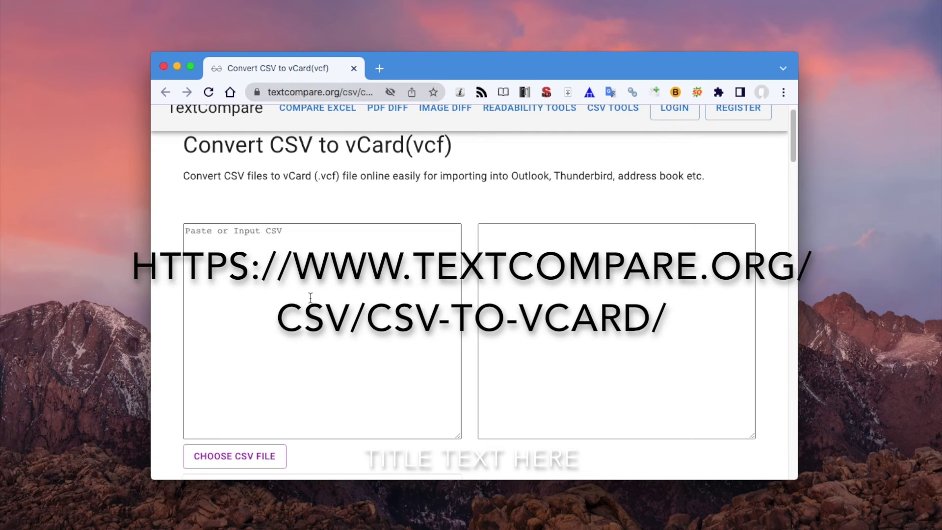
click(218, 463)
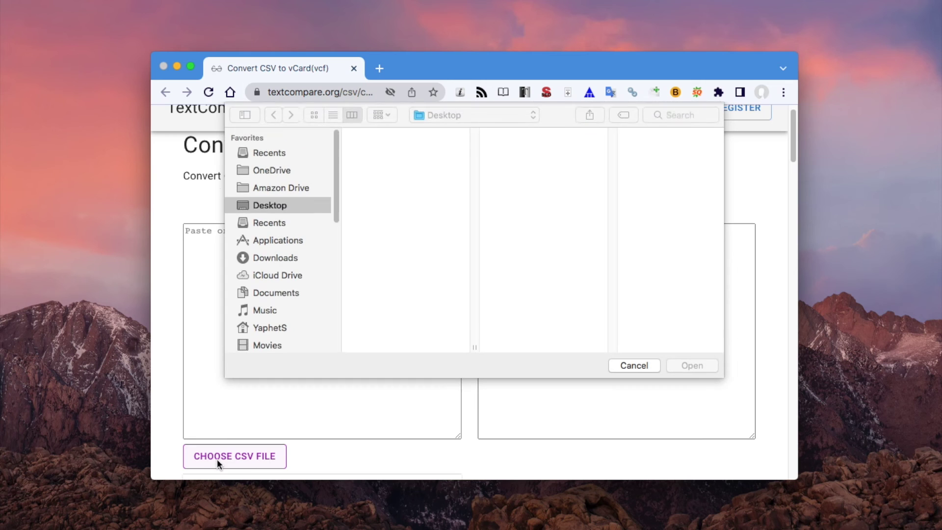
click(374, 186)
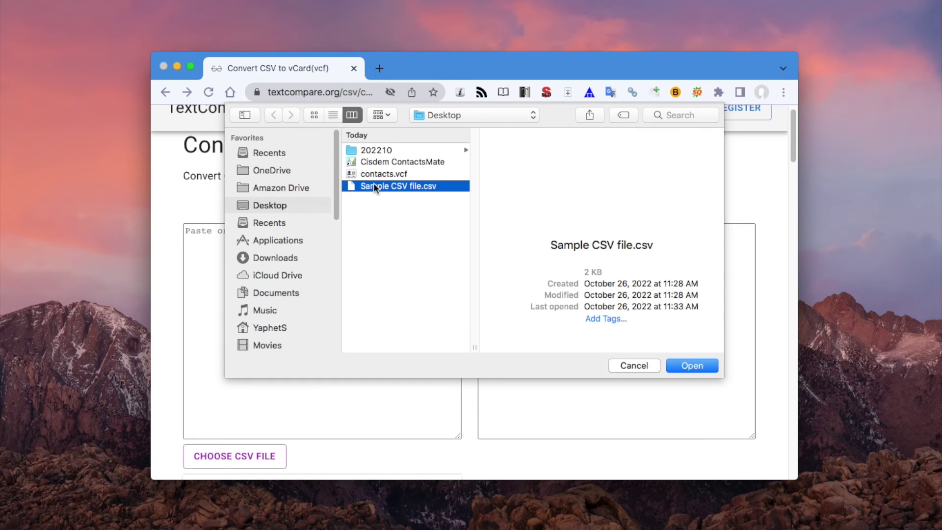
click(698, 366)
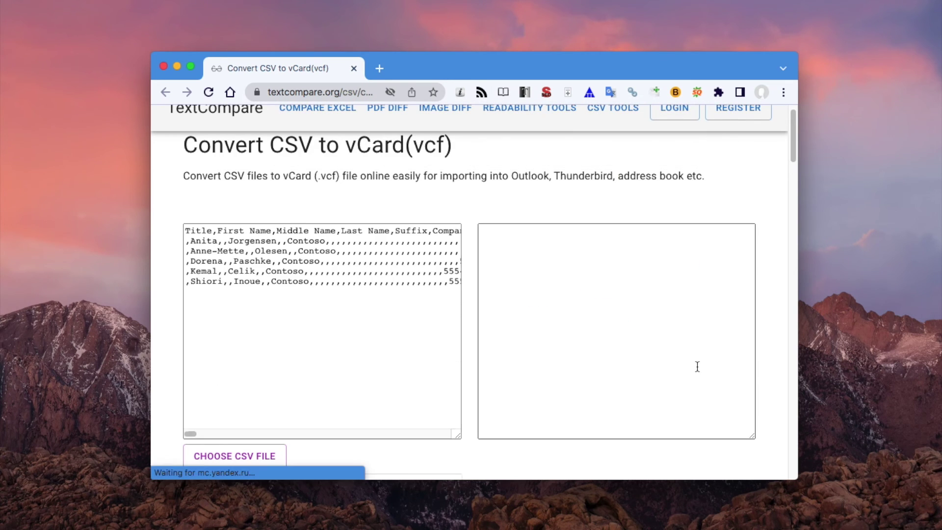
scroll(587, 310, down, 5)
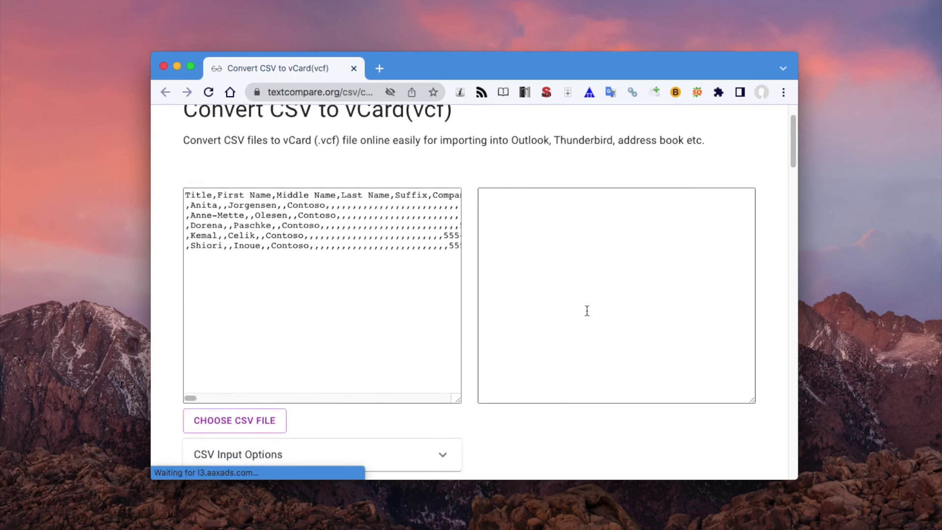
scroll(587, 310, down, 3)
Process and build the vCard output from the CSV, then save it as textcompare.vcf
click(341, 306)
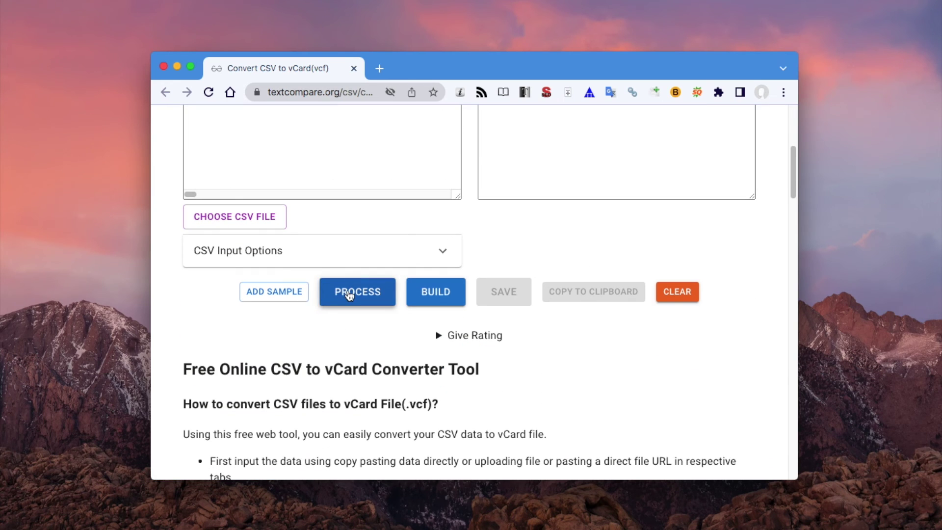
click(349, 294)
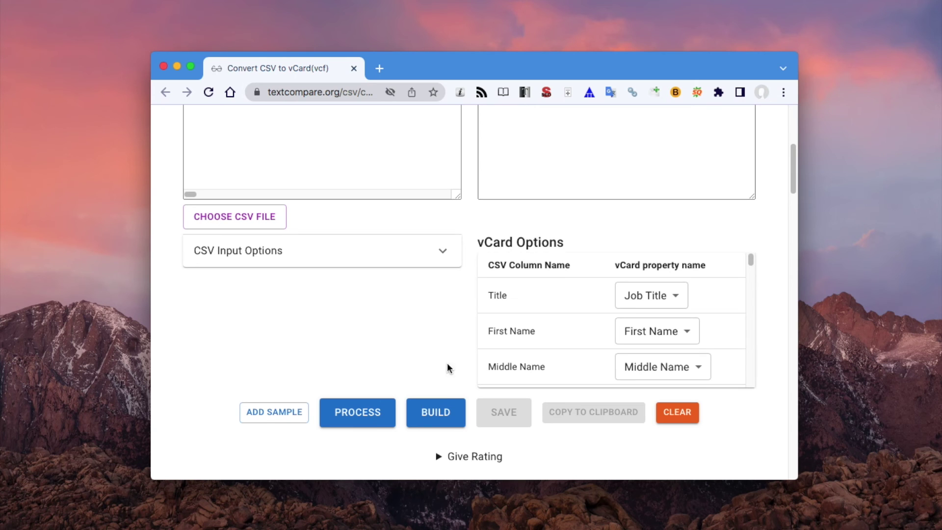
click(432, 418)
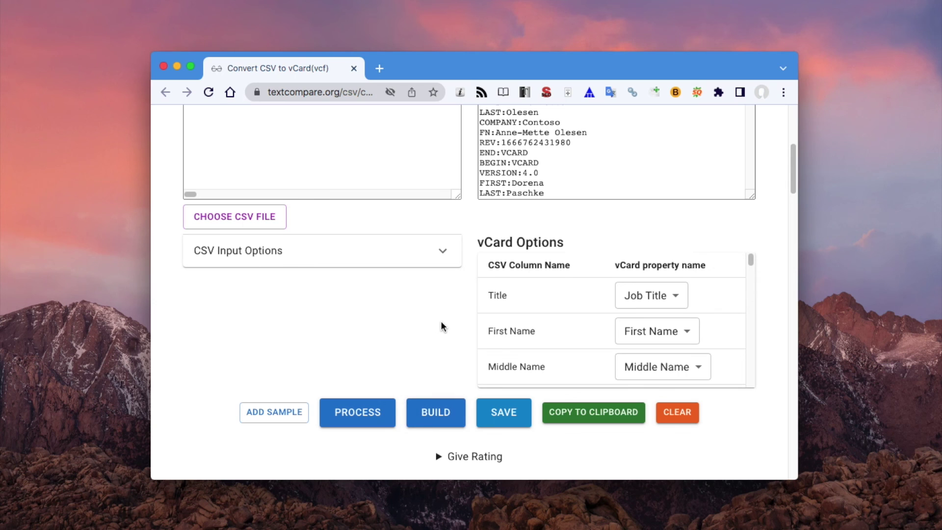
click(505, 413)
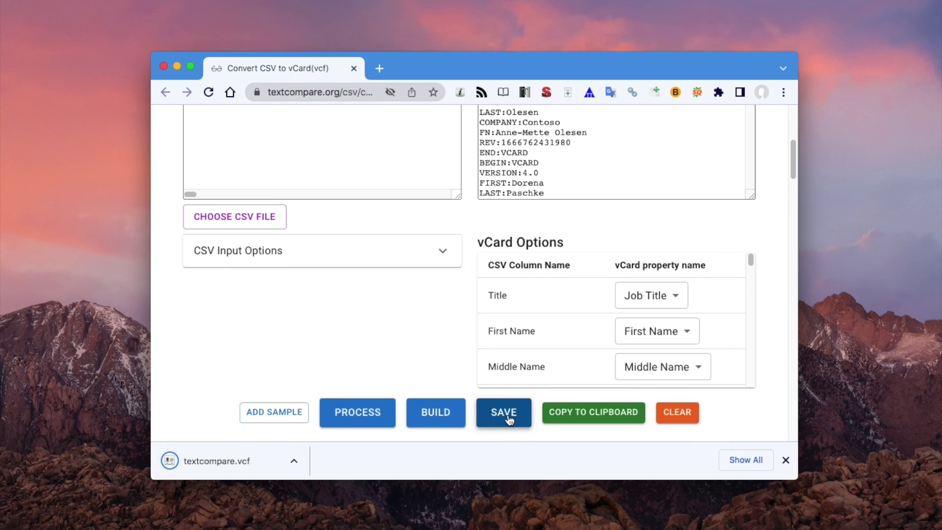